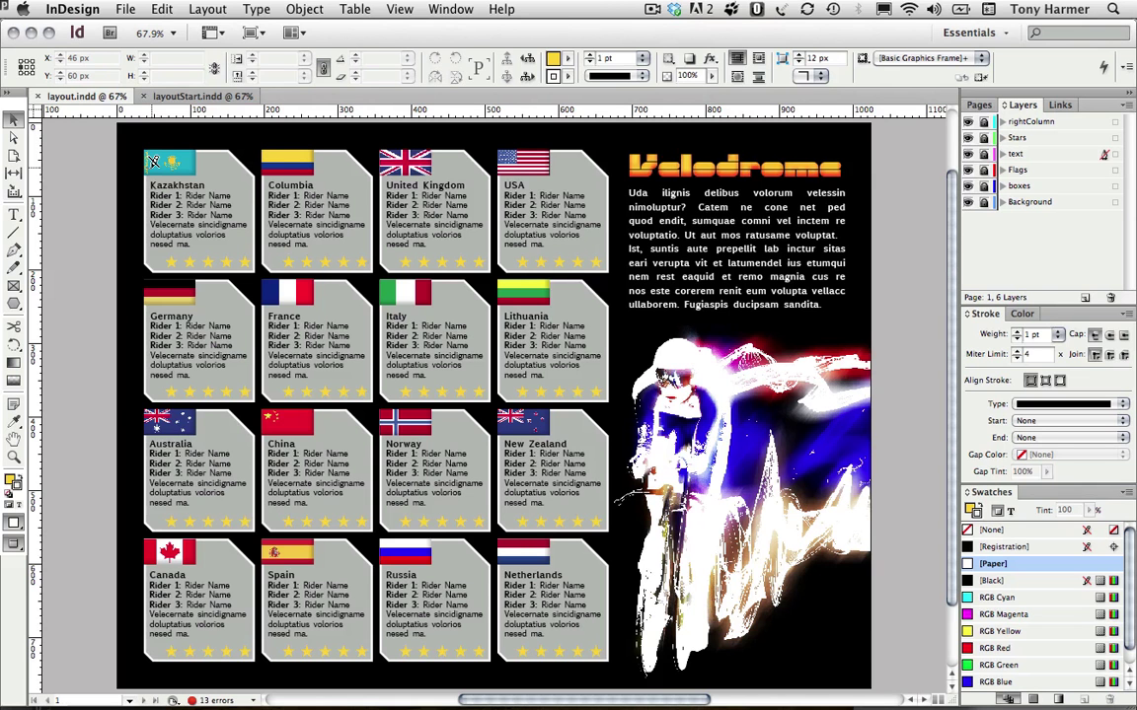
Switch to layoutStart.indd and hide every layer except Flags
{"action": "key", "text": "super+grave"}
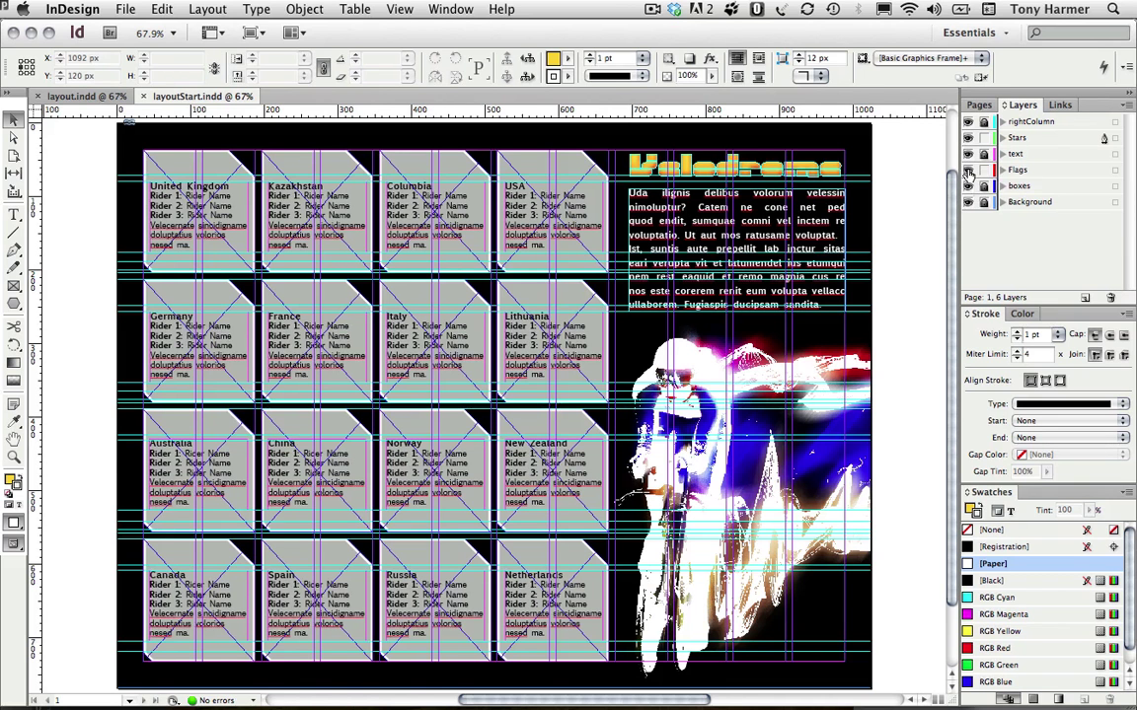
{"action": "left_click", "coordinate": [968, 169], "text": "alt"}
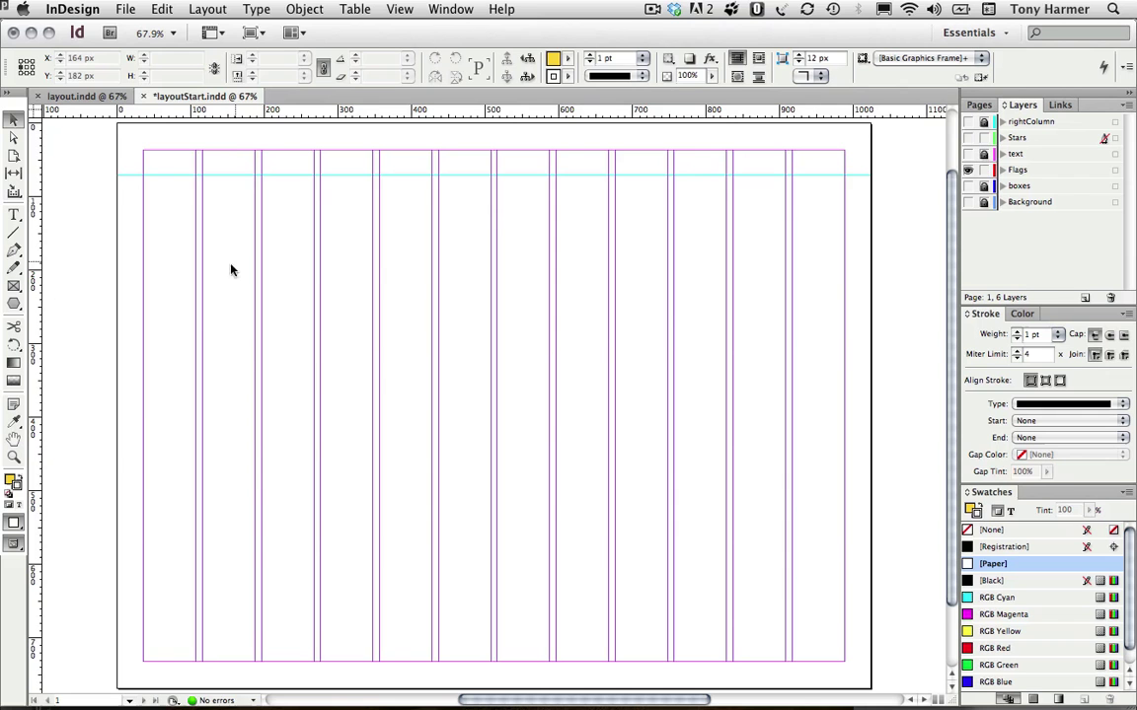
Load flag files 001uk.gif through 016Netherlands.gif from the Flags folder with File > Place
{"action": "left_click", "coordinate": [123, 11]}
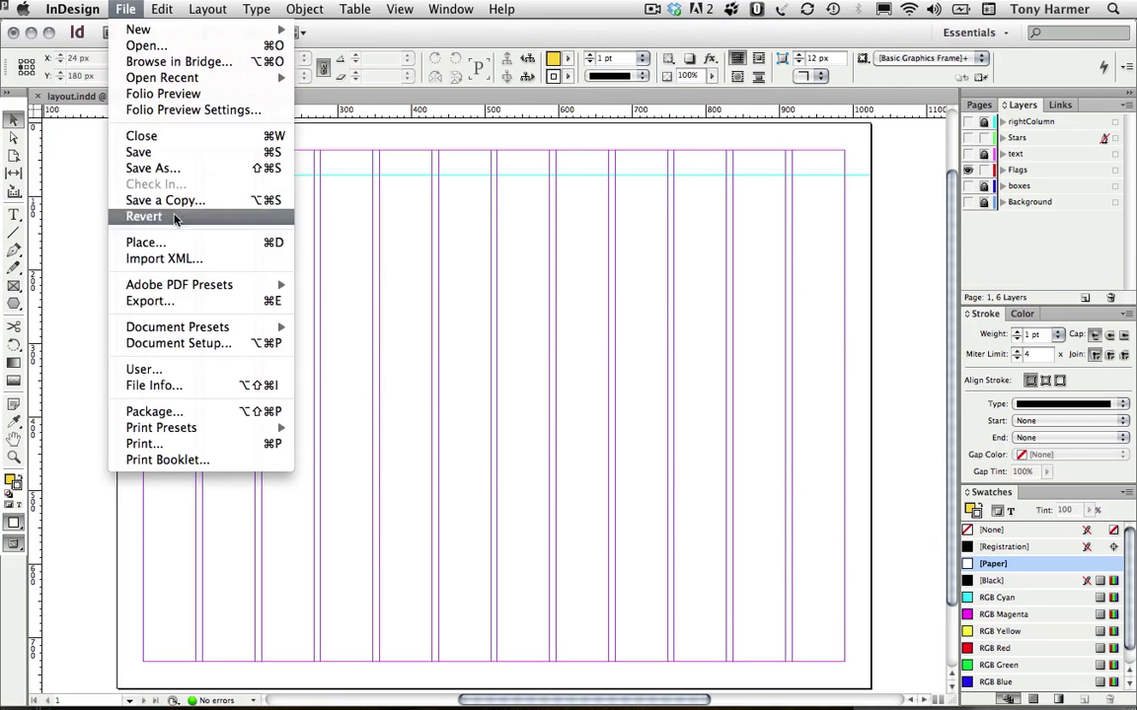
{"action": "left_click", "coordinate": [173, 243]}
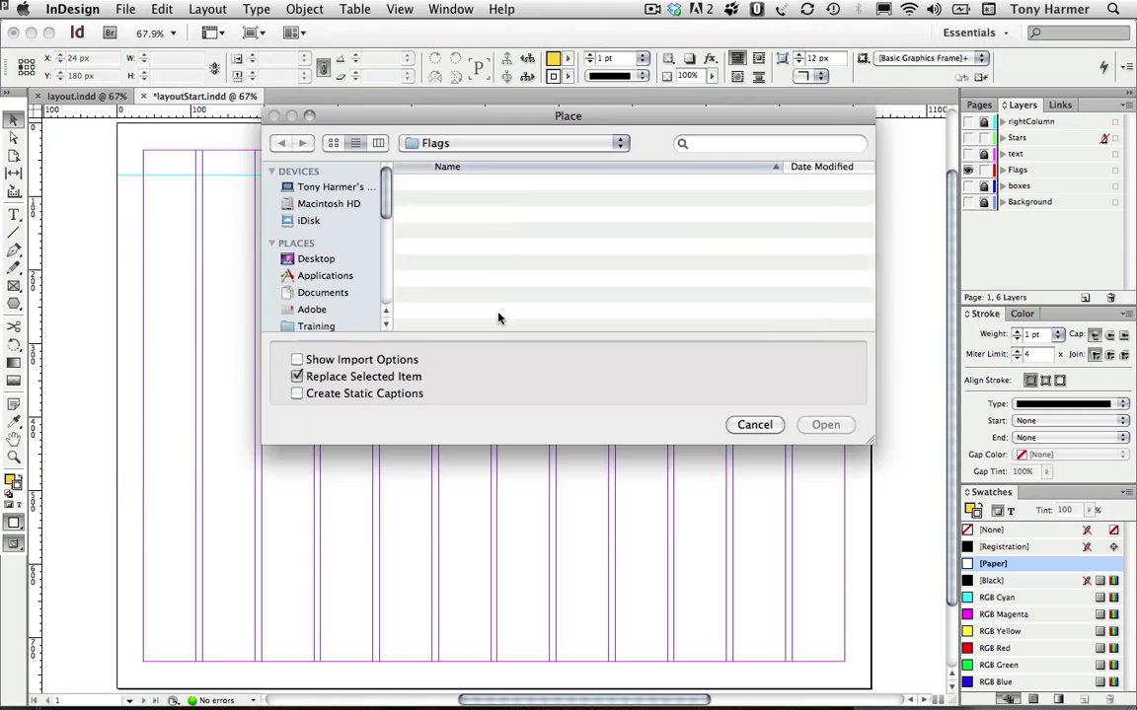
{"action": "left_click", "coordinate": [414, 182]}
{"action": "scroll", "coordinate": [513, 257], "scroll_direction": "down", "scroll_amount": 5}
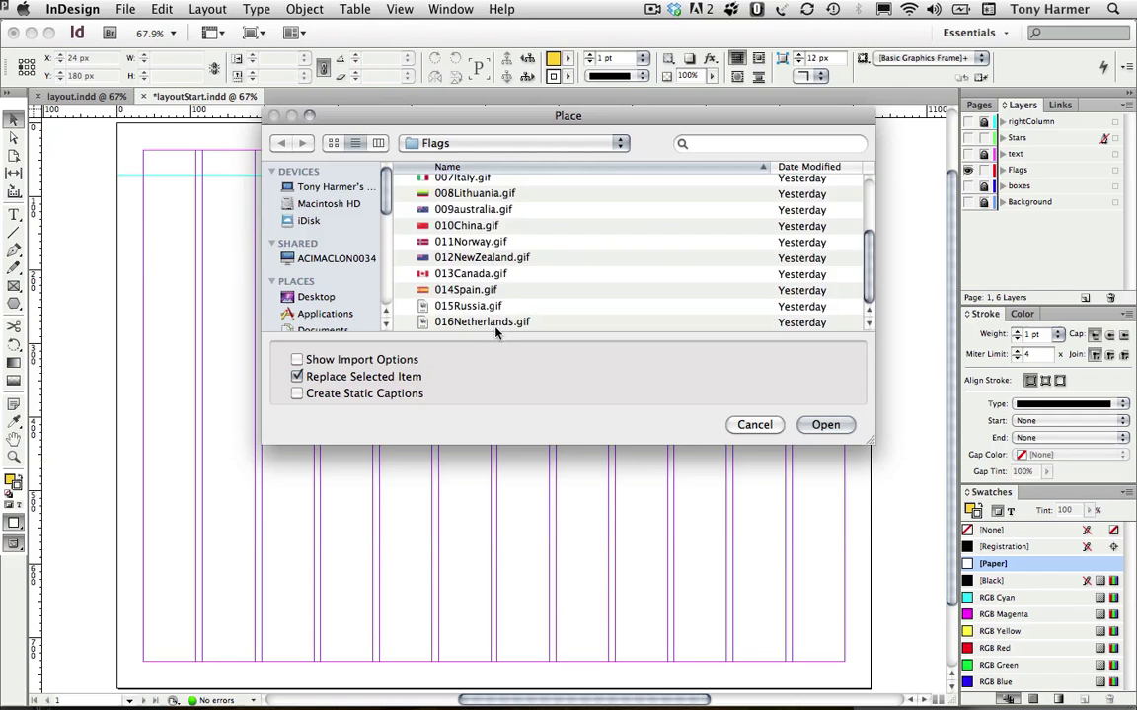
{"action": "left_click", "coordinate": [464, 322], "text": "shift"}
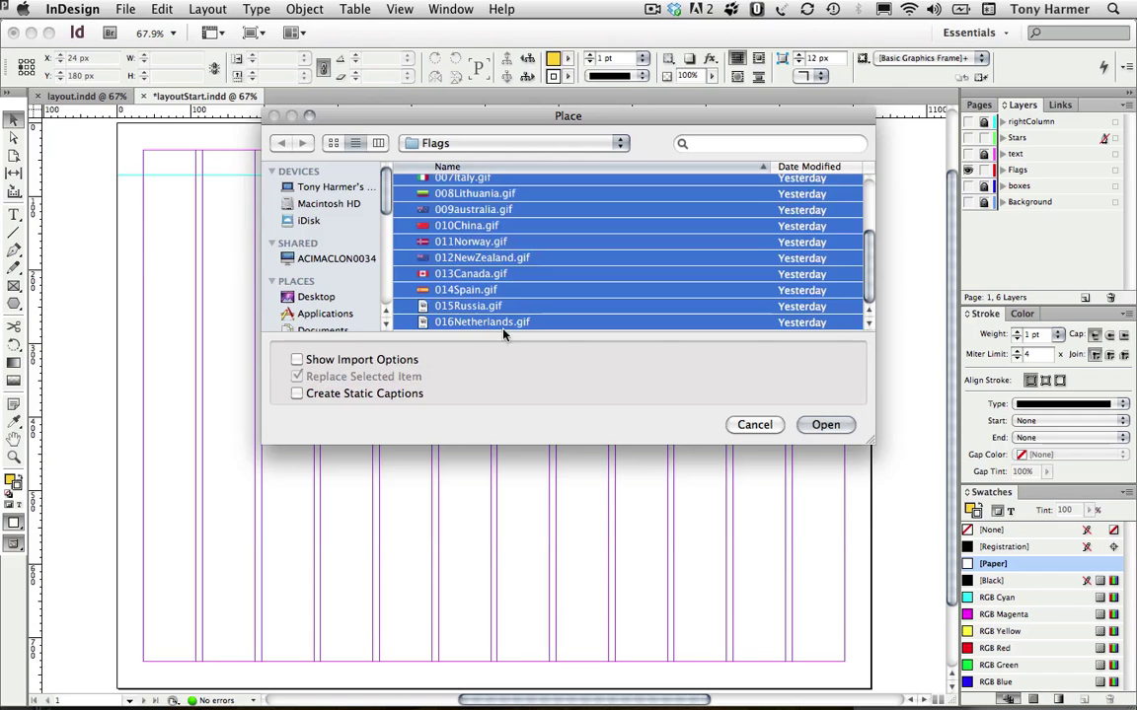
{"action": "left_click", "coordinate": [823, 425]}
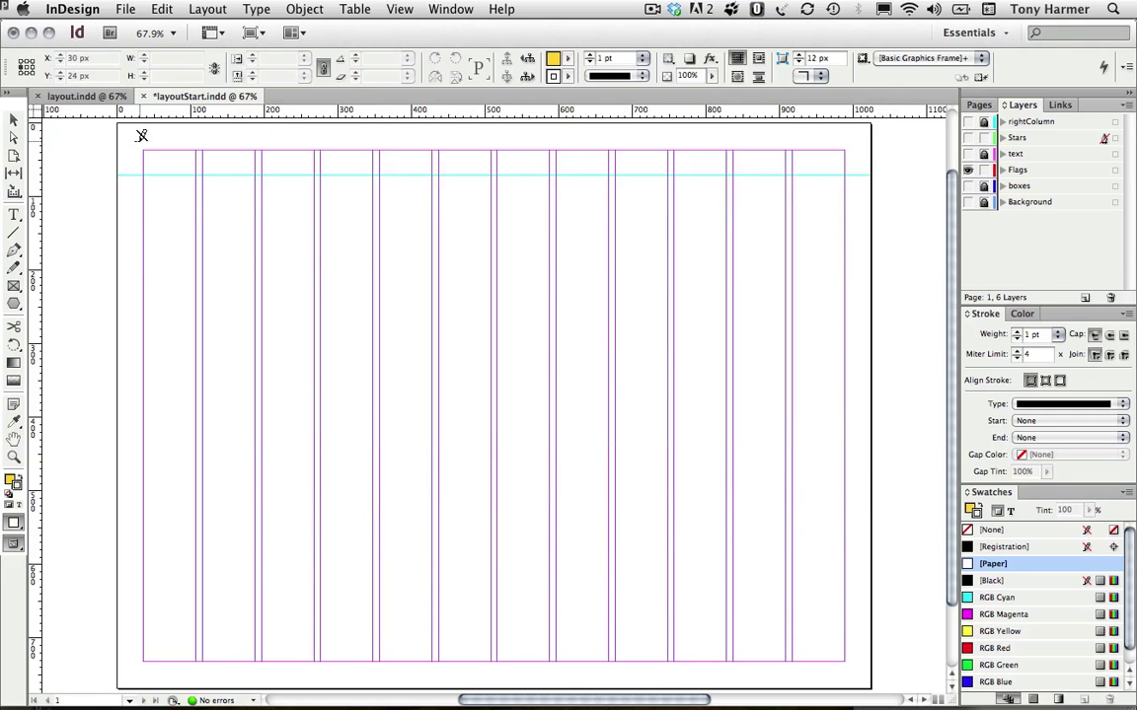
On the Flags layer, place the sixteen flags as a 4×4 grid, 311.333 × 168 px, at the top-left margin
{"action": "left_click", "coordinate": [1089, 174]}
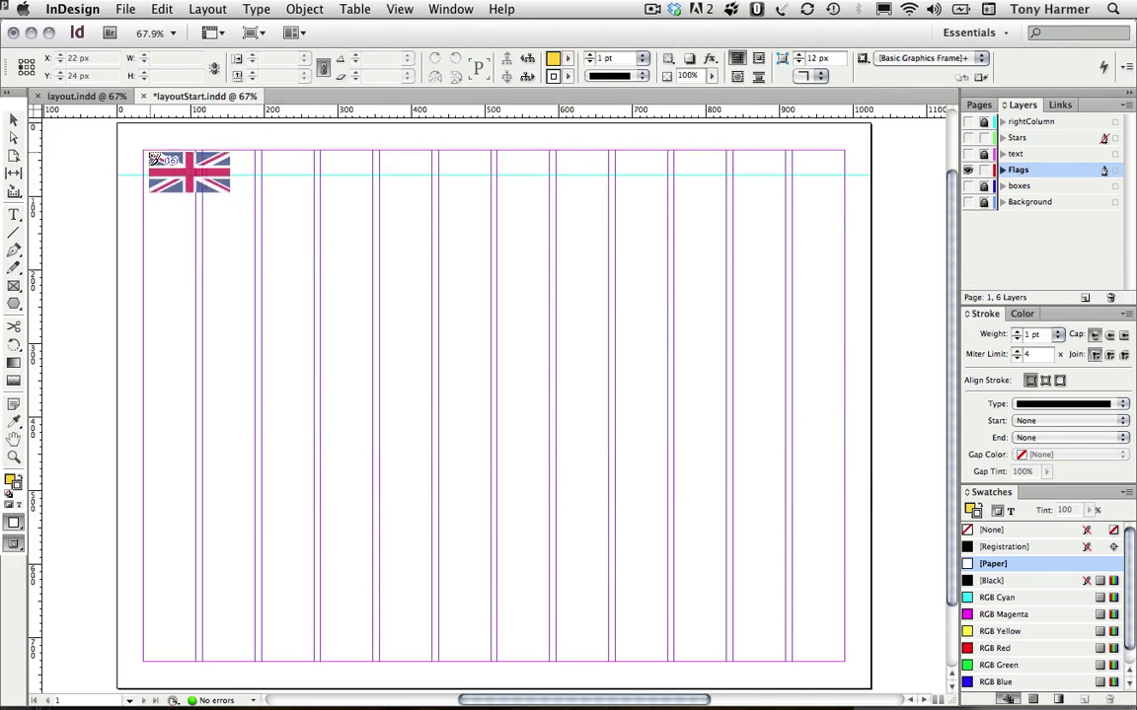
{"action": "left_click", "coordinate": [144, 150]}
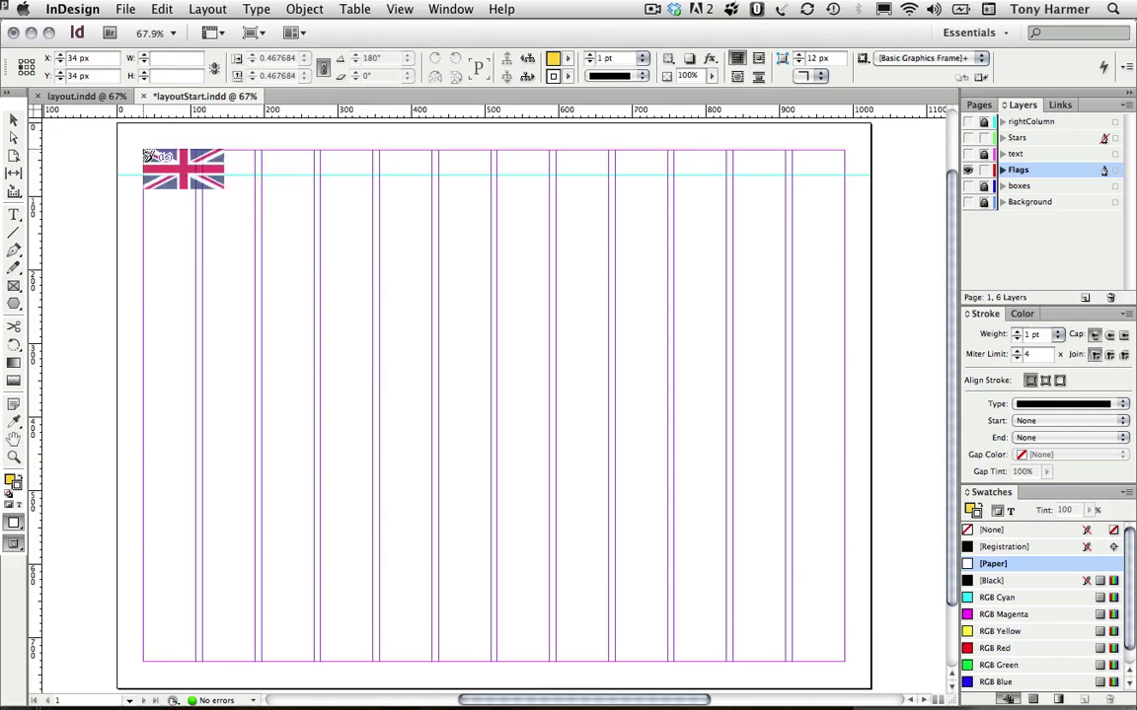
{"action": "left_click_drag", "start_coordinate": [144, 151], "coordinate": [373, 278]}
{"action": "key", "text": "Up"}
{"action": "key", "text": "Up"}
{"action": "key", "text": "Left"}
{"action": "key", "text": "Left"}
{"action": "key", "text": "Left"}
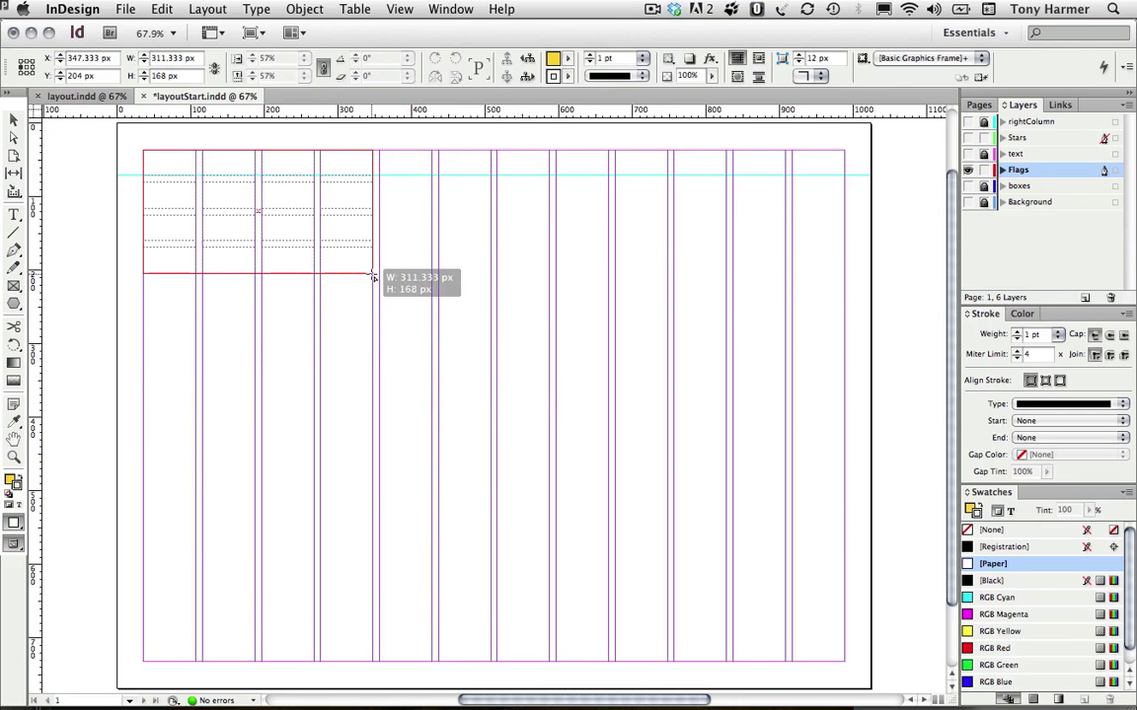
{"action": "left_click_drag", "start_coordinate": [373, 277], "coordinate": [373, 277]}
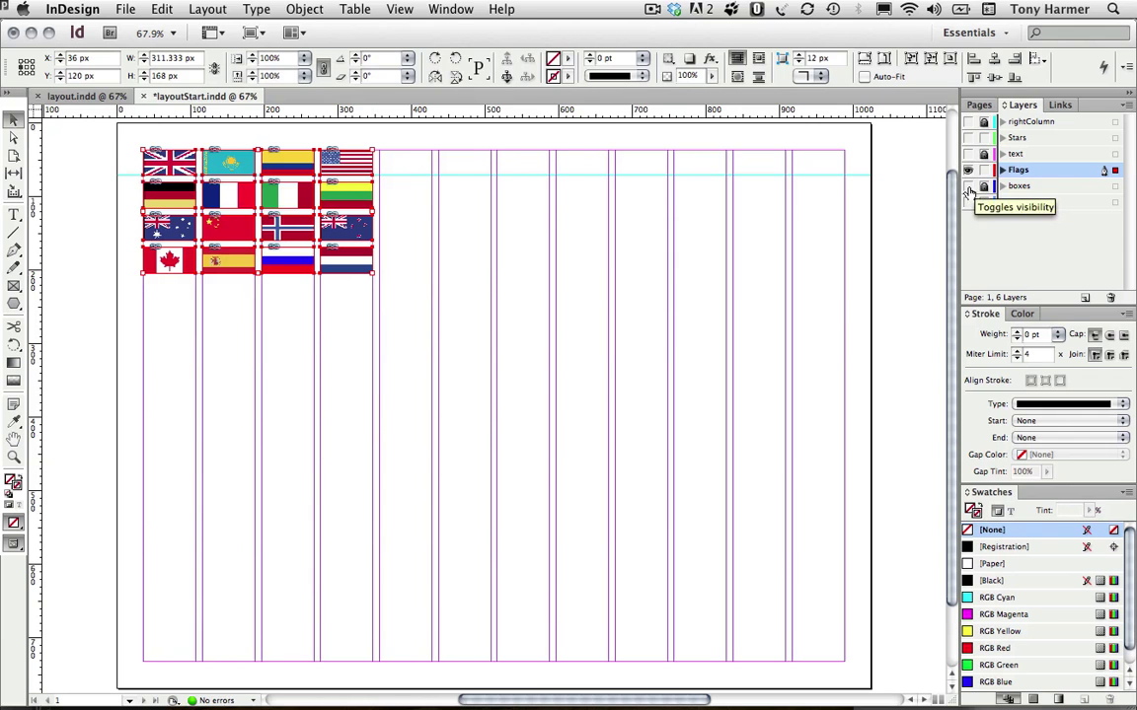
Show the boxes and Background layers and stretch the flag grid to 756.292 × 564.292 px across the boxes
{"action": "left_click", "coordinate": [968, 187]}
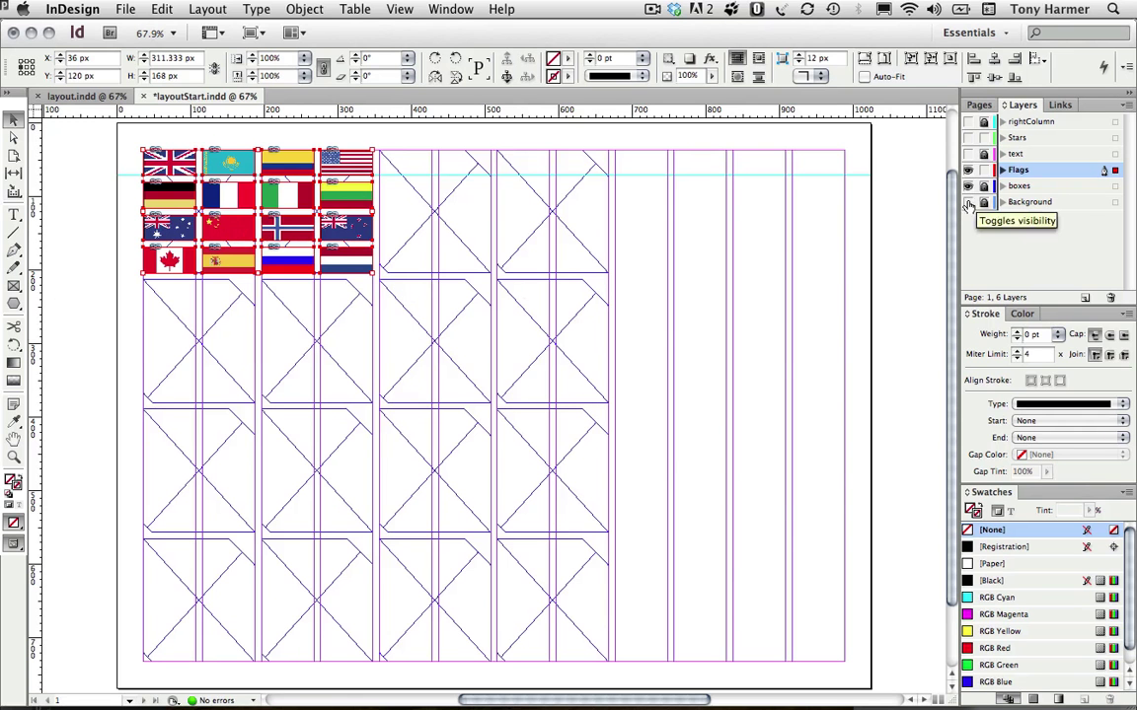
{"action": "left_click", "coordinate": [968, 201]}
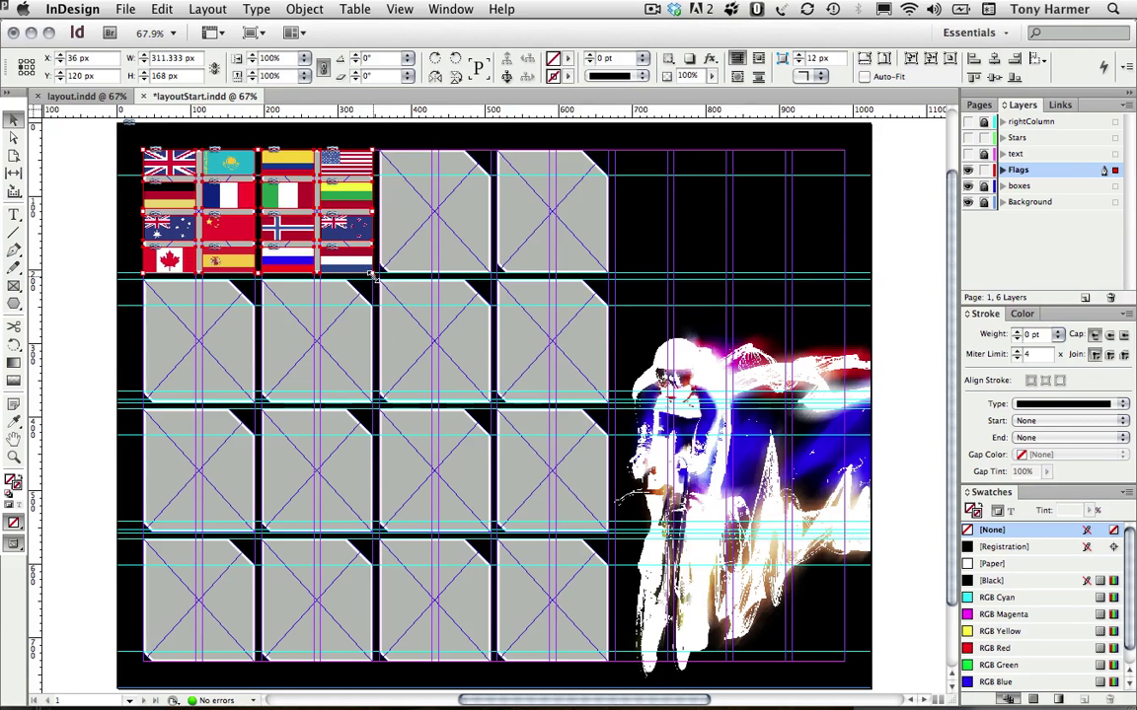
{"action": "left_click_drag", "start_coordinate": [373, 271], "coordinate": [547, 567]}
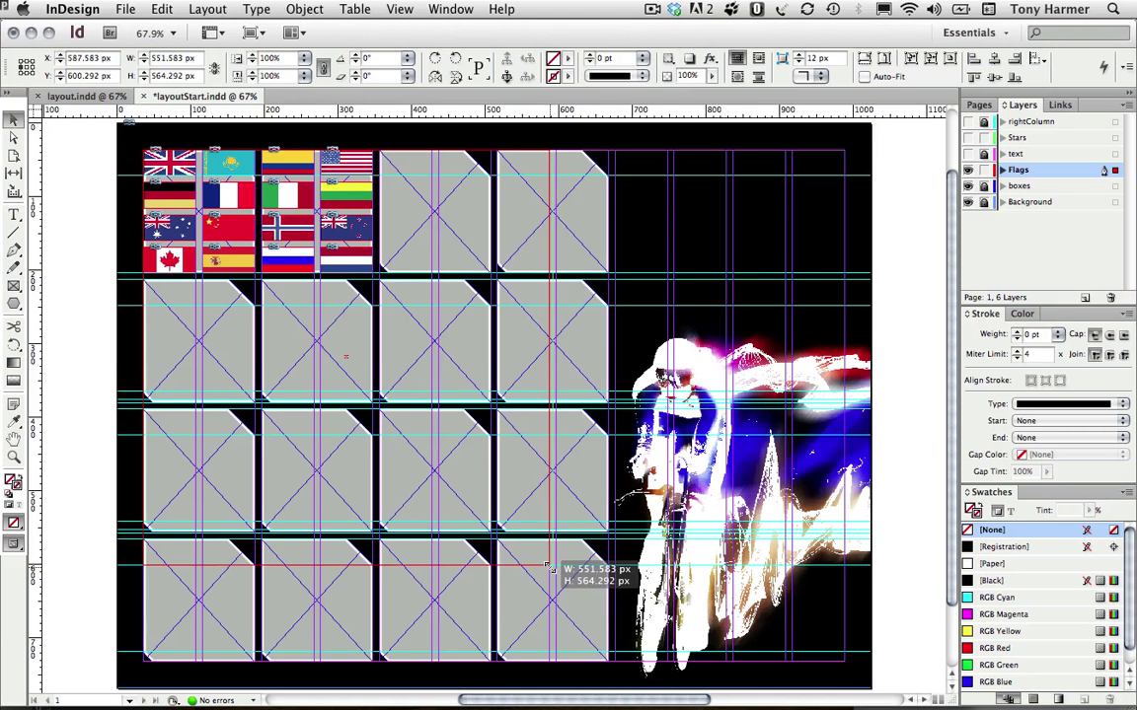
{"action": "left_click_drag", "start_coordinate": [548, 568], "coordinate": [549, 564]}
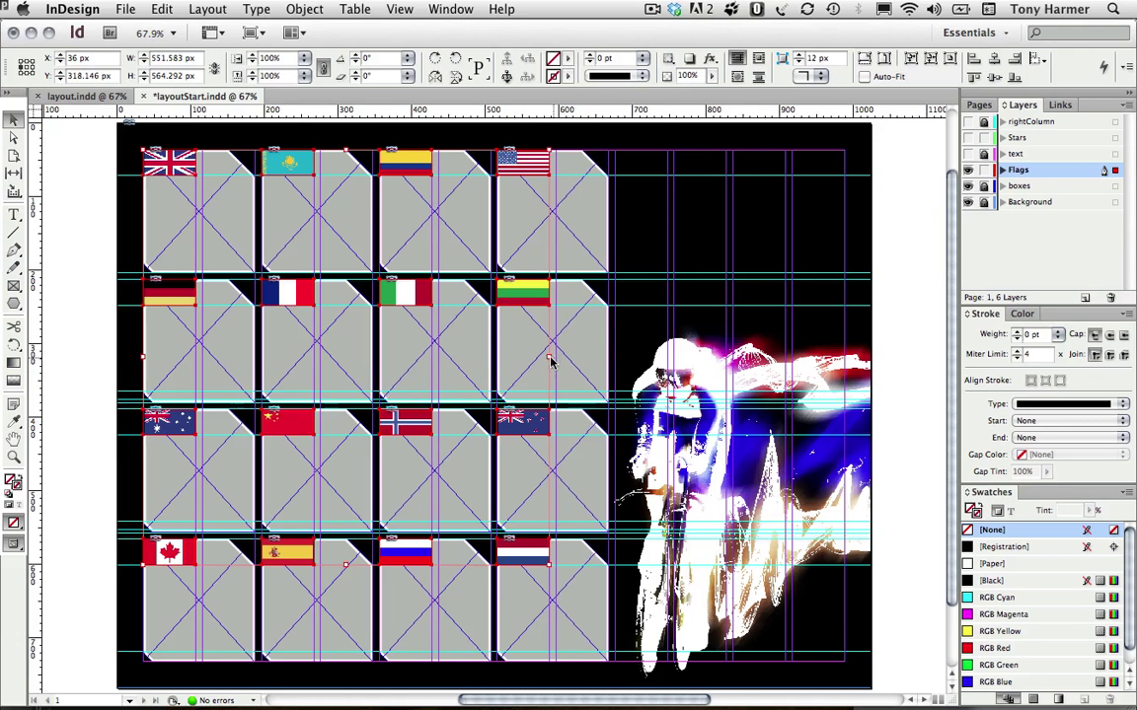
{"action": "left_click_drag", "start_coordinate": [550, 357], "coordinate": [700, 358]}
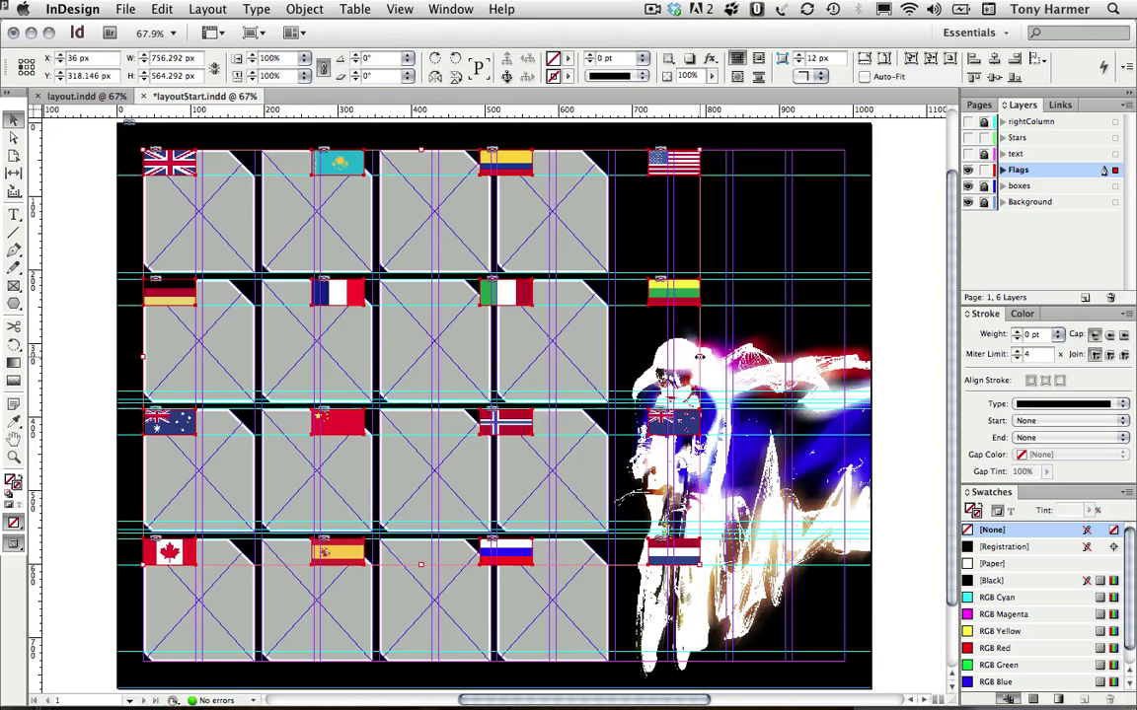
Undo the last flag width change, lock the Flags layer, and show the country names and rider text layer
{"action": "key", "text": "super+z"}
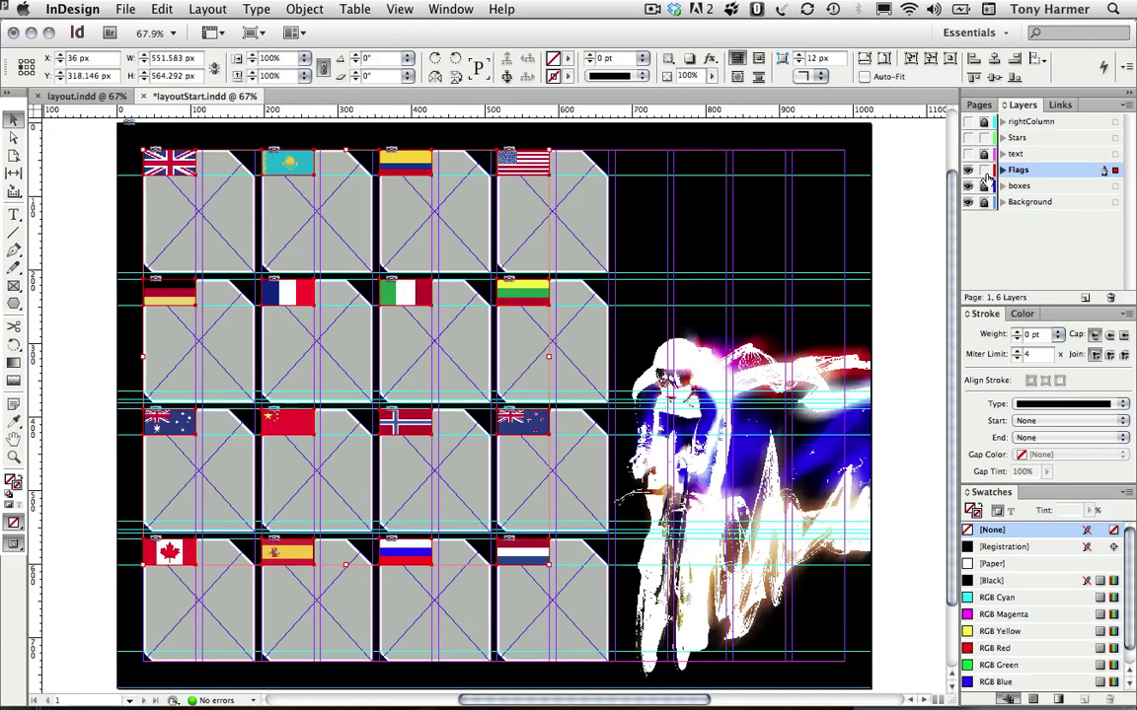
{"action": "left_click", "coordinate": [985, 171]}
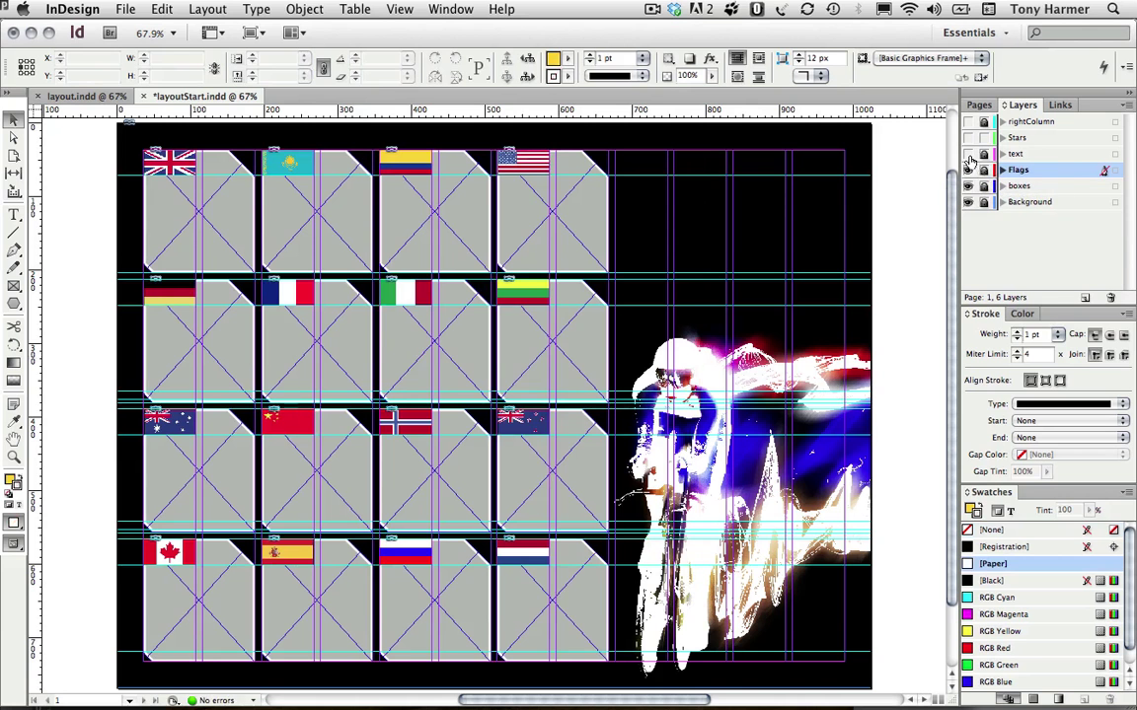
{"action": "left_click", "coordinate": [968, 154]}
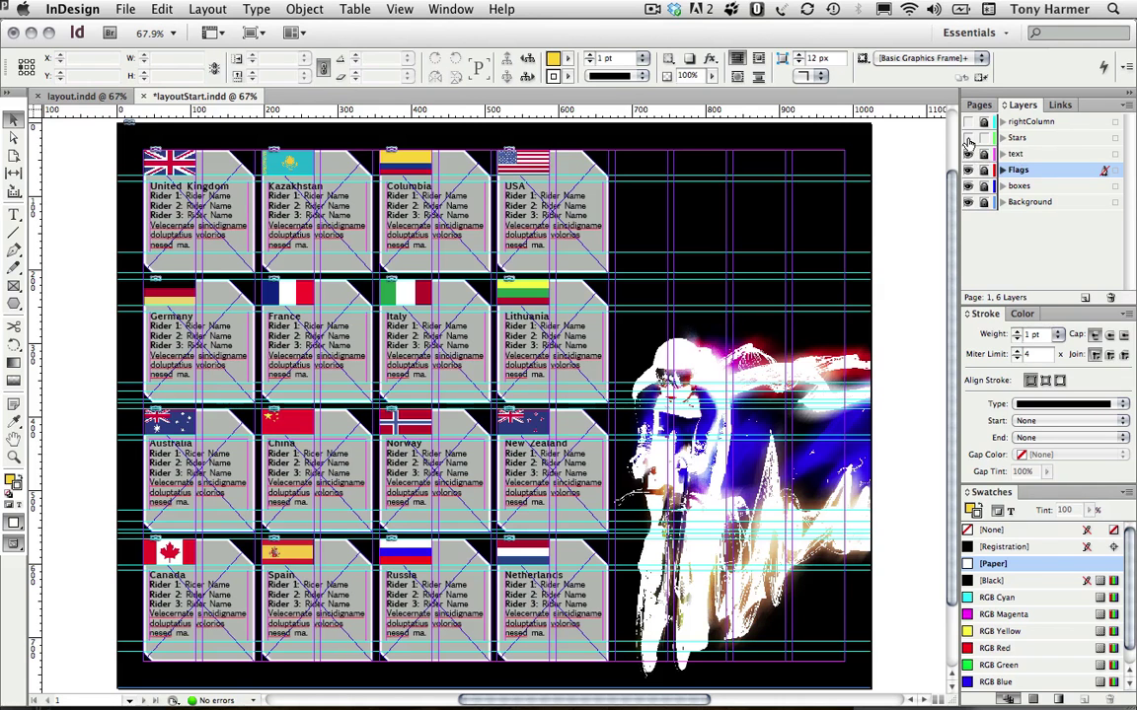
Hide every layer except Stars and zoom into the page's upper-left area
{"action": "left_click", "coordinate": [968, 138], "text": "alt"}
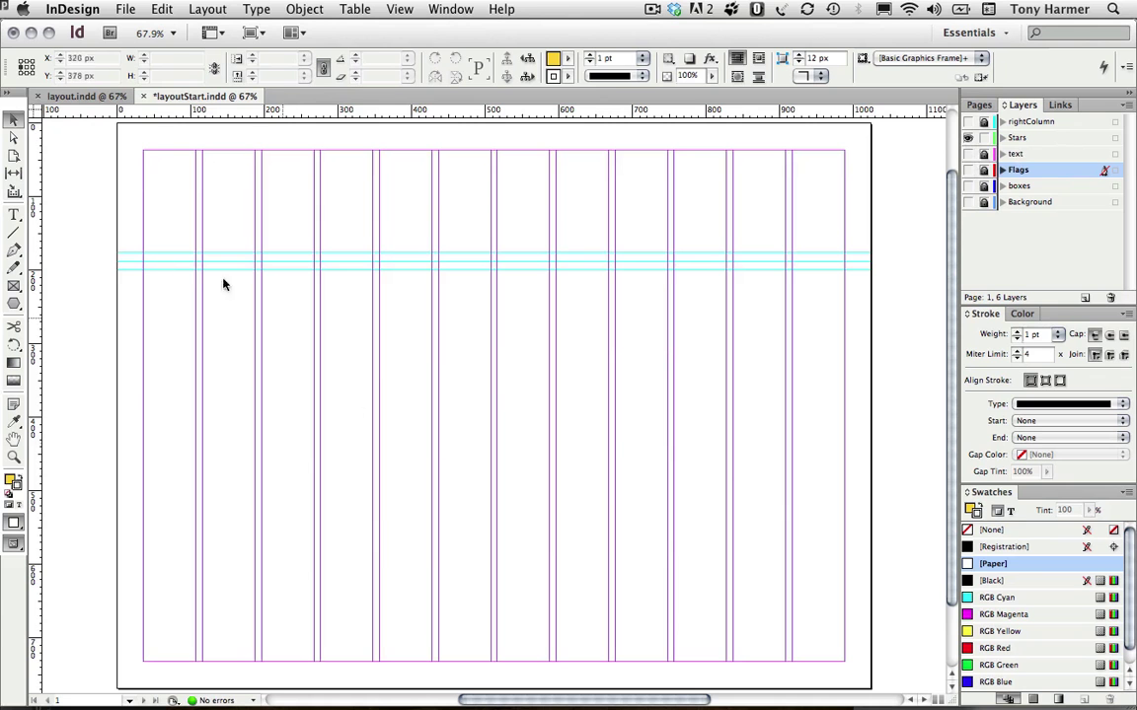
{"action": "key", "text": "super+space"}
{"action": "left_click_drag", "start_coordinate": [121, 234], "coordinate": [316, 301]}
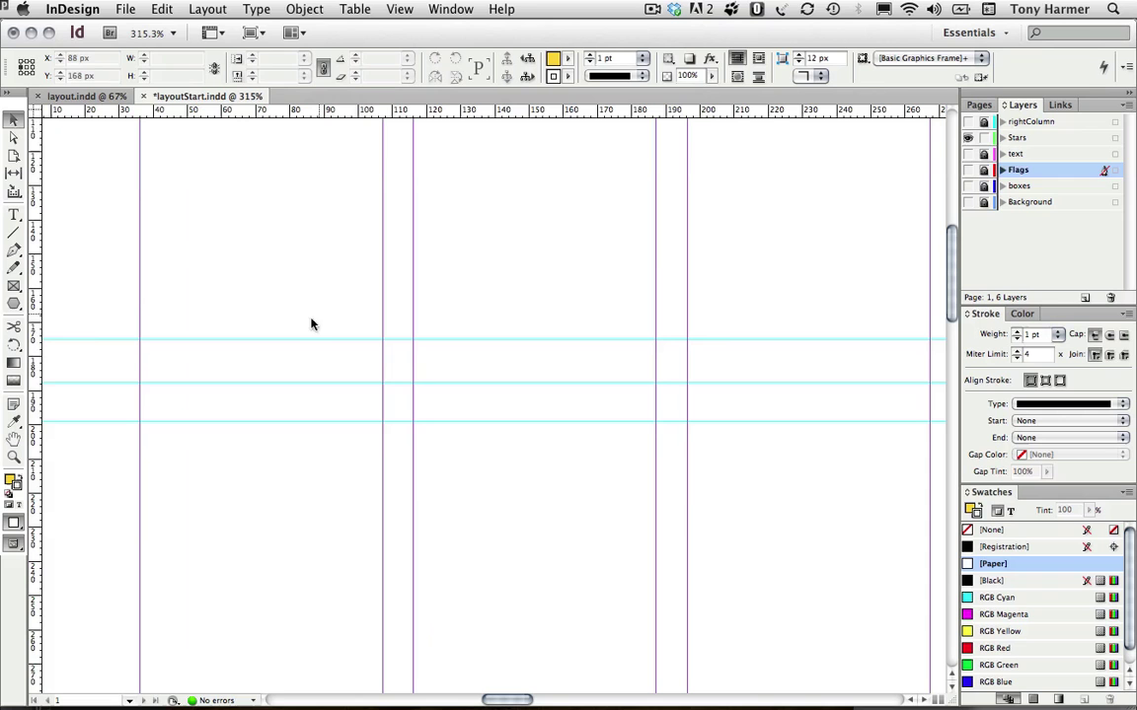
On the Stars layer, draw a row of five yellow five-pointed stars spanning 143 × 20.353 px
{"action": "left_click", "coordinate": [13, 304]}
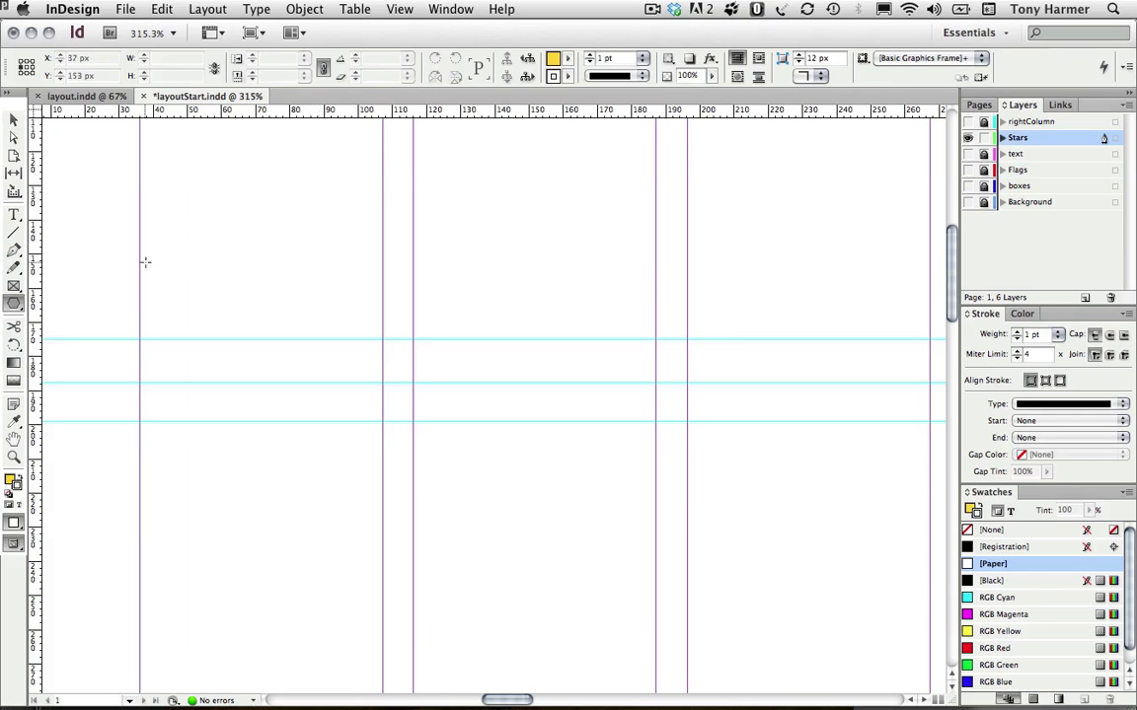
{"action": "left_click_drag", "start_coordinate": [153, 246], "coordinate": [254, 314]}
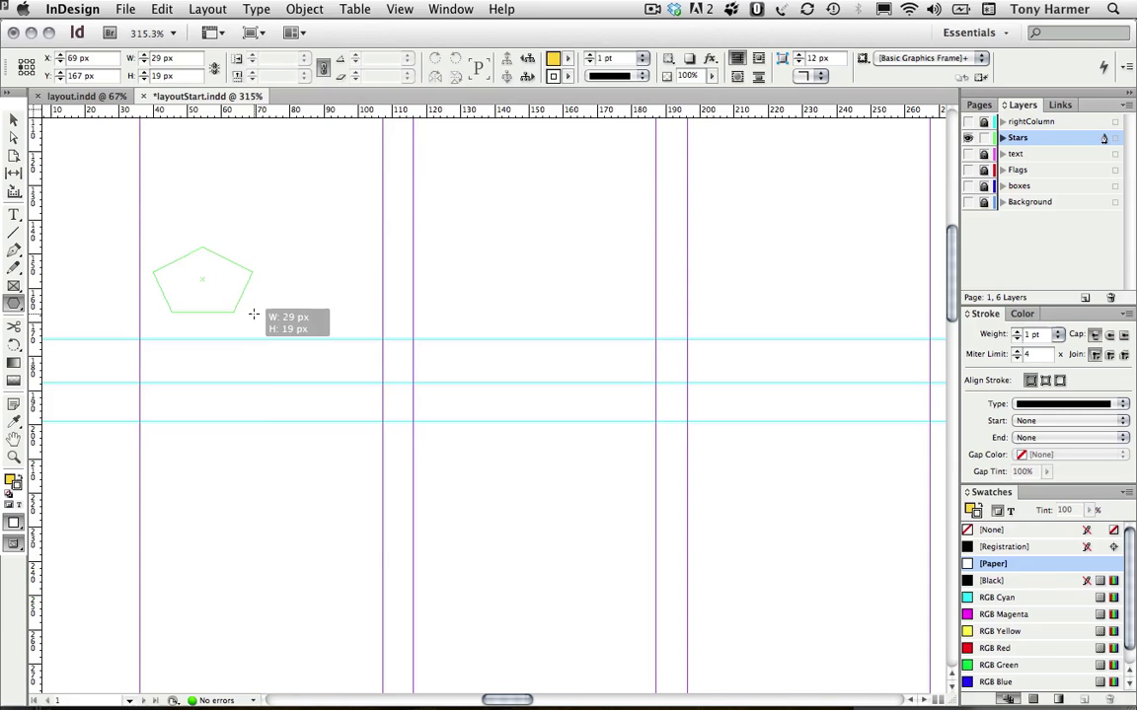
{"action": "left_click_drag", "start_coordinate": [254, 314], "coordinate": [252, 330]}
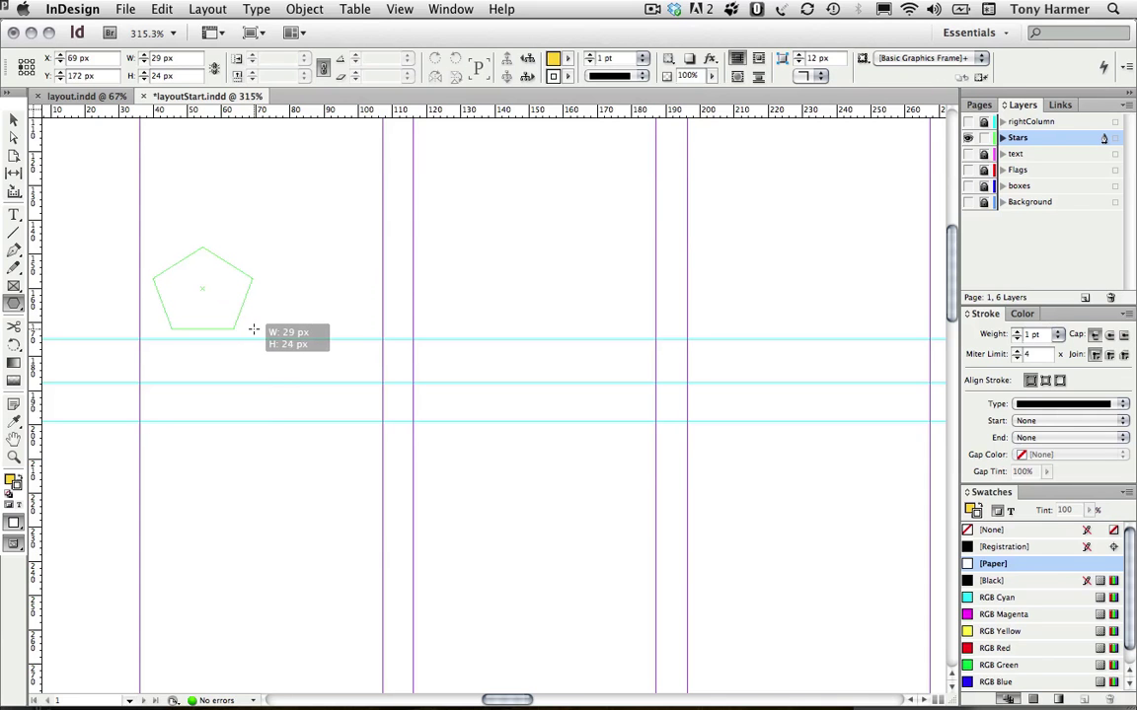
{"action": "mouse_move", "coordinate": [254, 330]}
{"action": "left_mouse_down"}
{"action": "mouse_move", "coordinate": [264, 329]}
{"action": "mouse_move", "coordinate": [247, 330]}
{"action": "left_mouse_up"}
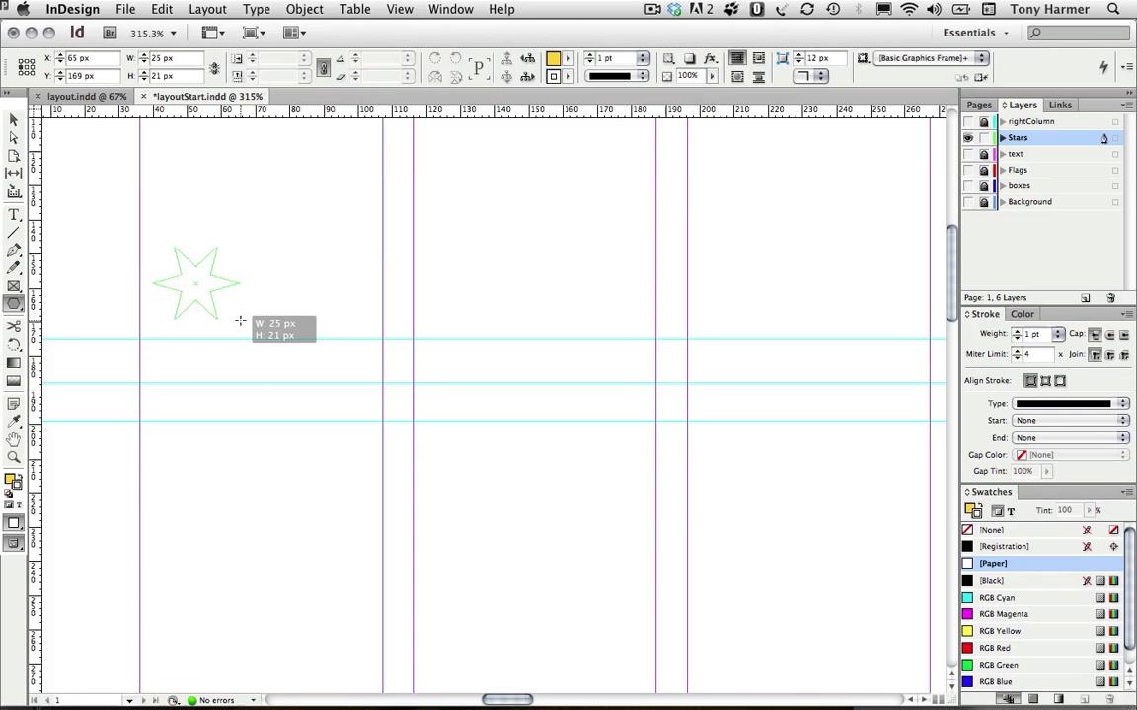
{"action": "key", "text": "Down"}
{"action": "left_click_drag", "start_coordinate": [239, 321], "coordinate": [641, 328]}
{"action": "key", "text": "Right"}
{"action": "key", "text": "Right"}
{"action": "key", "text": "Right"}
{"action": "key", "text": "Right"}
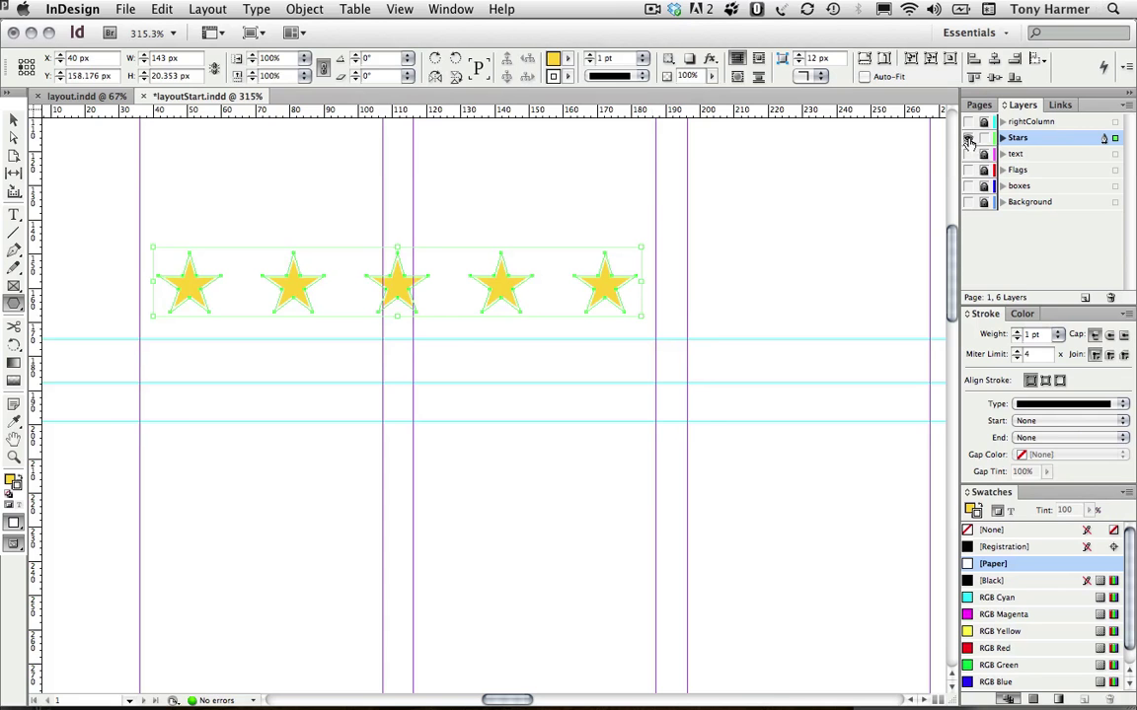
Show all layers again and fit the star row, scaled to 124.41 × 17.707 px, at the bottom of the United Kingdom box
{"action": "left_click", "coordinate": [968, 138], "text": "alt"}
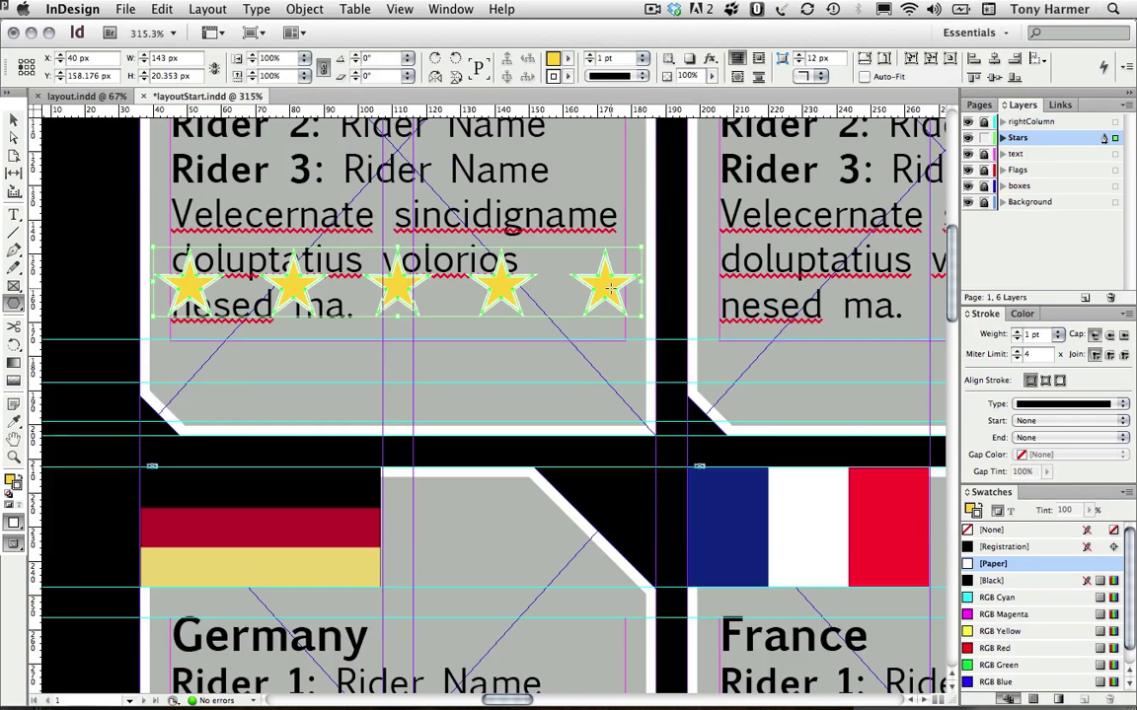
{"action": "key", "text": "v"}
{"action": "left_click_drag", "start_coordinate": [604, 286], "coordinate": [598, 394]}
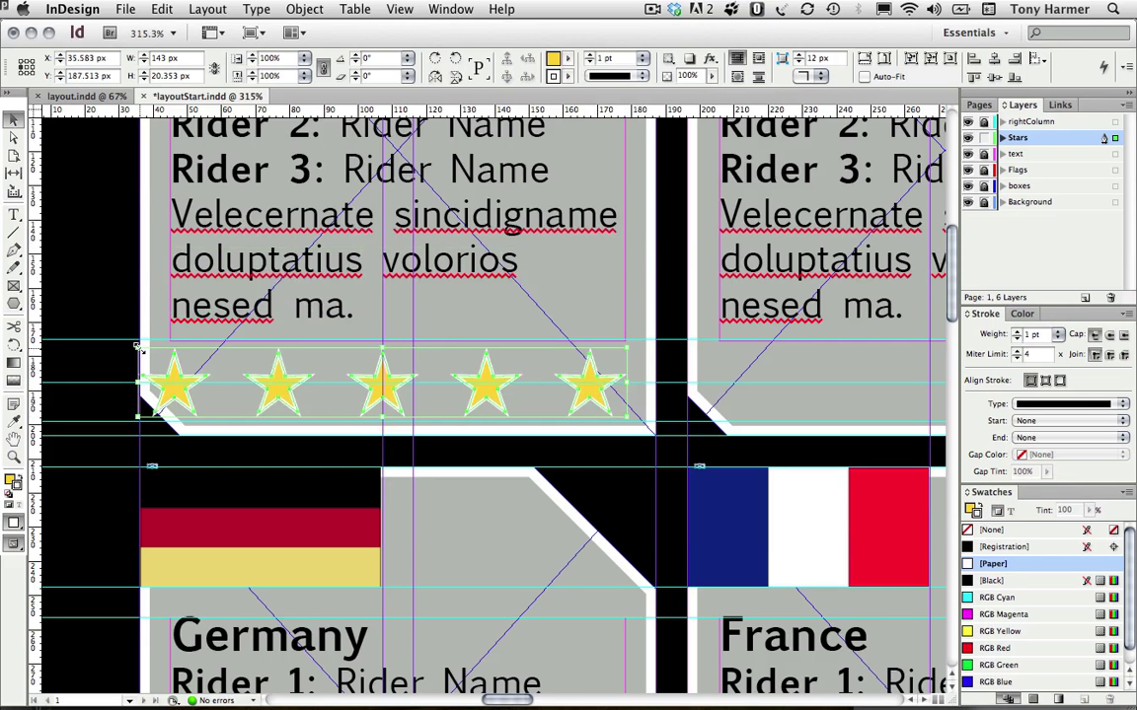
{"action": "left_click_drag", "start_coordinate": [137, 347], "coordinate": [202, 364]}
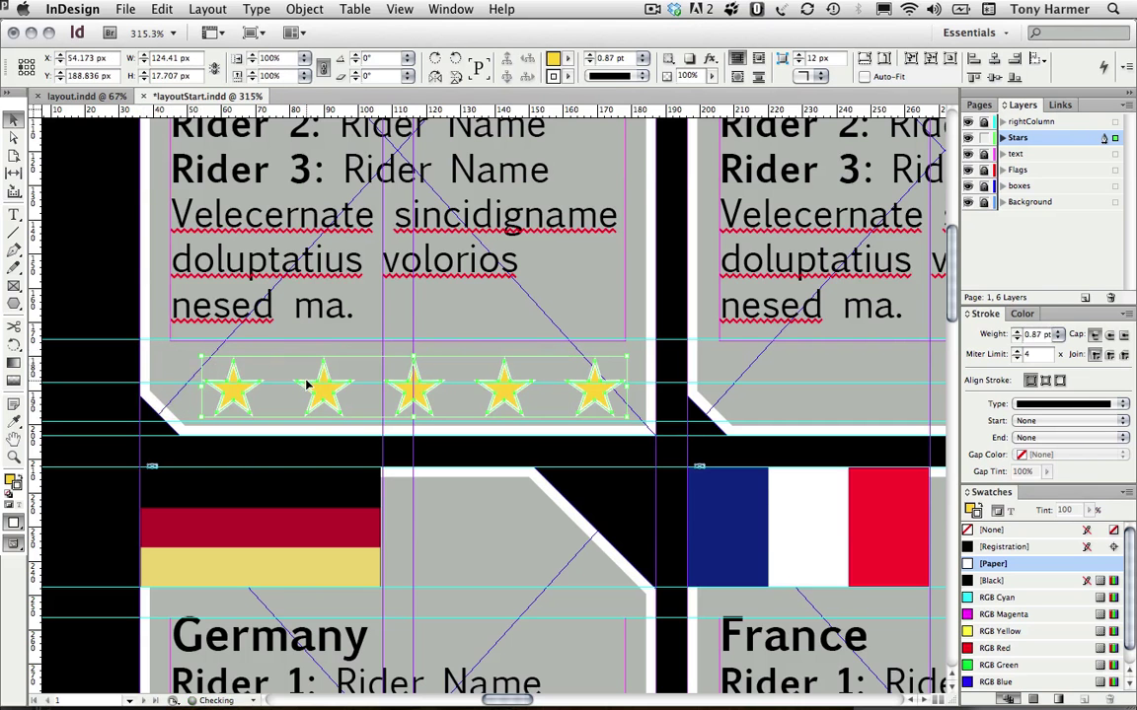
{"action": "key", "text": "Up"}
{"action": "key", "text": "Up"}
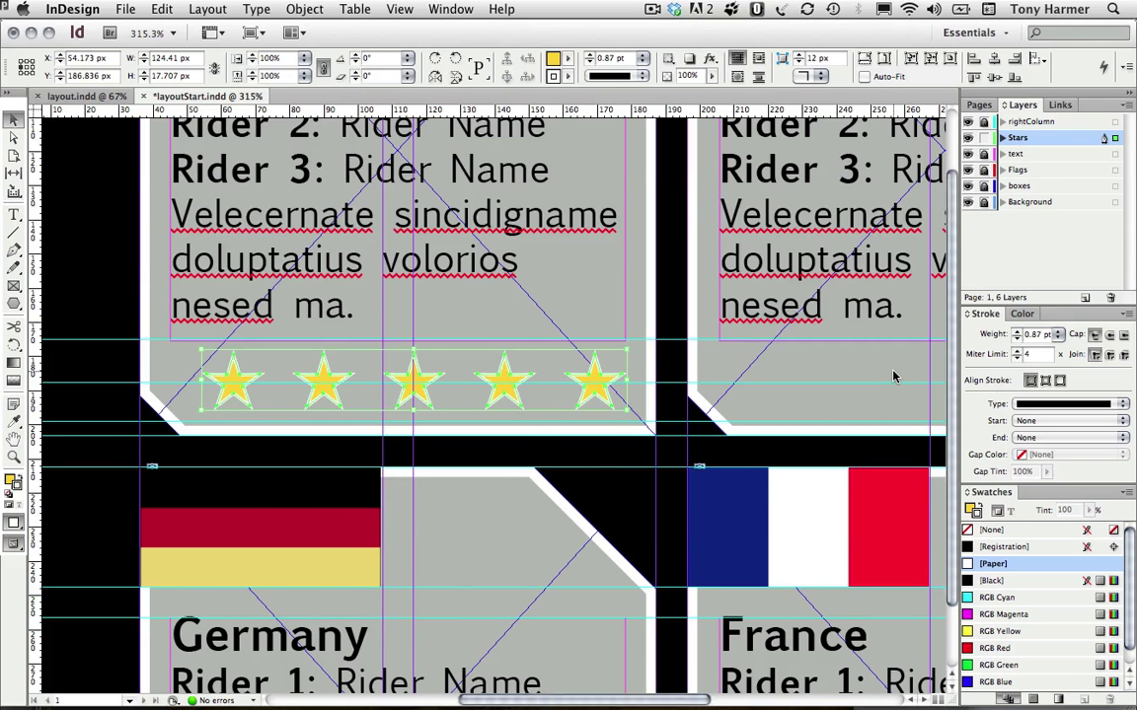
Fit the page, hide the Background and boxes layers, and duplicate the star row into all sixteen boxes
{"action": "key", "text": "super+0"}
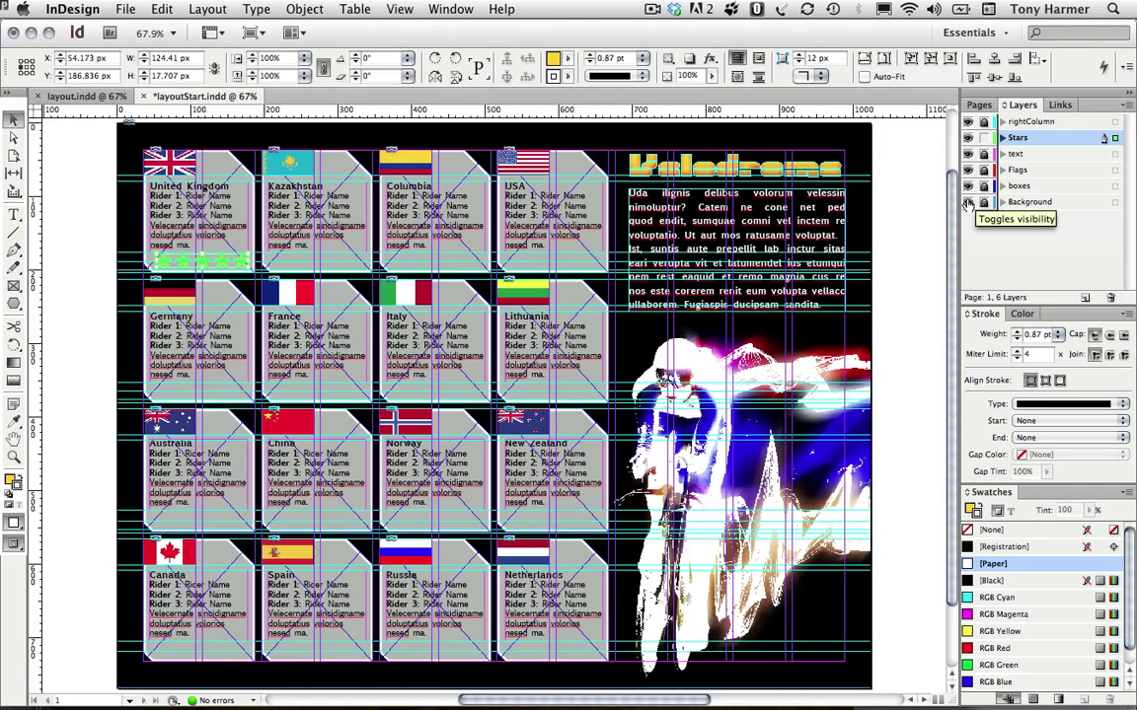
{"action": "left_click_drag", "start_coordinate": [968, 202], "coordinate": [968, 186]}
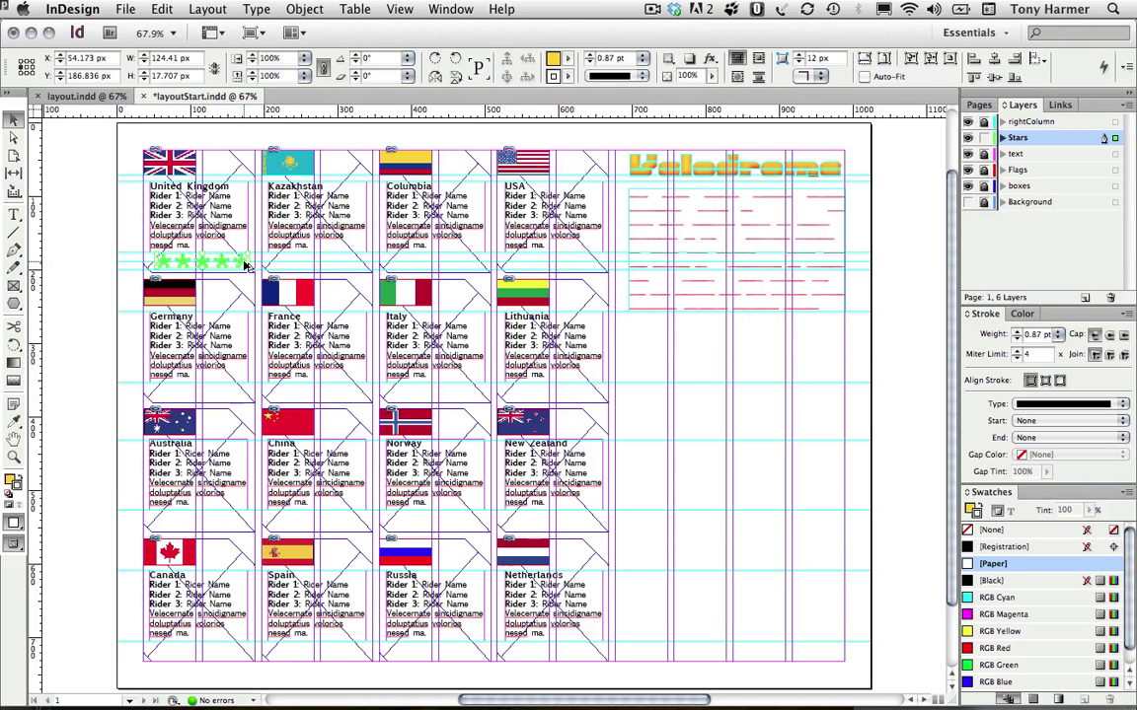
{"action": "left_click_drag", "start_coordinate": [247, 264], "coordinate": [590, 655]}
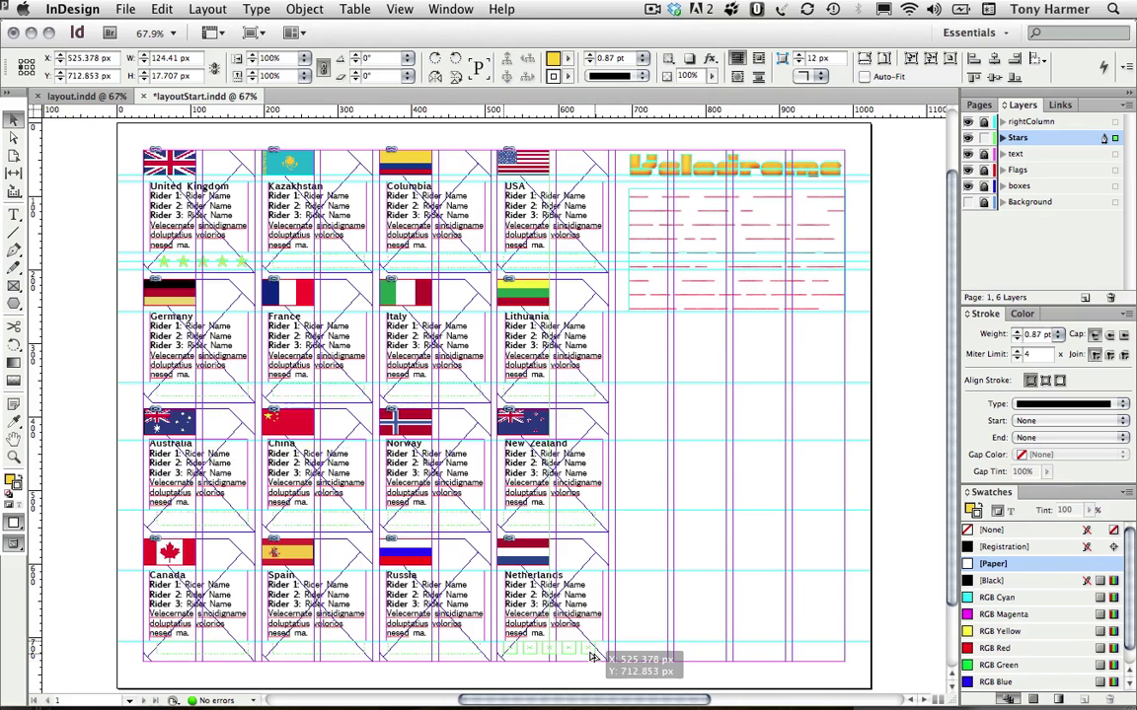
{"action": "left_click_drag", "start_coordinate": [592, 656], "coordinate": [592, 656]}
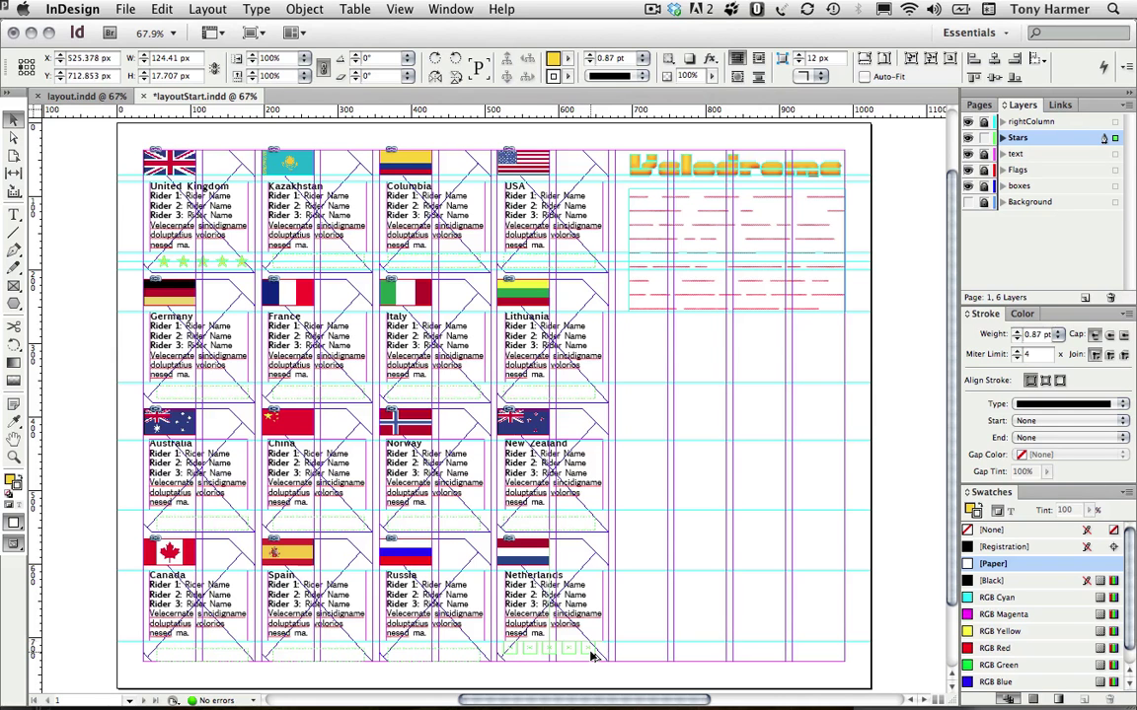